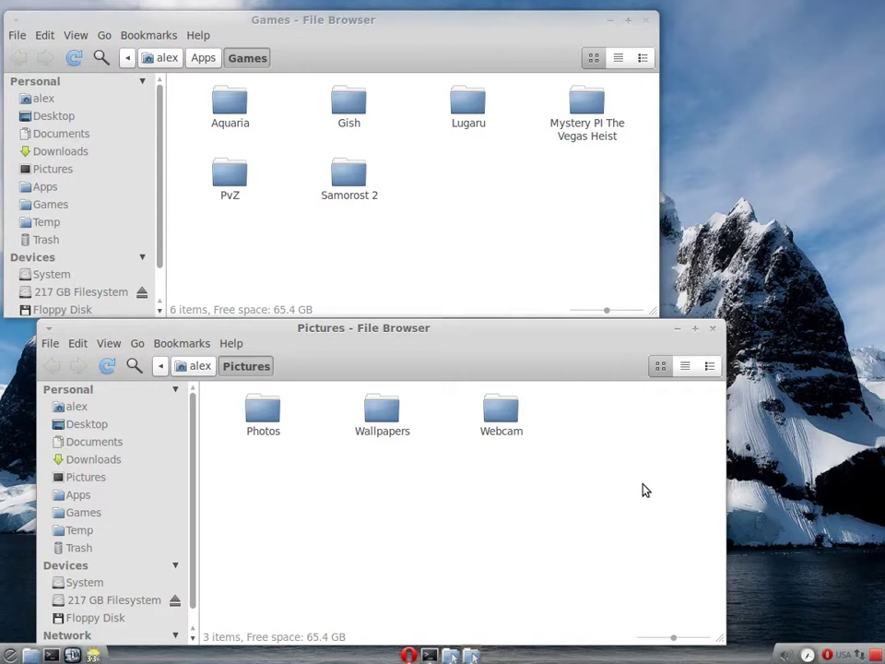
# Place the Games window above the Pictures window with a small gap between them, and make the Pictures window narrower.
pyautogui.moveTo(348, 19); pyautogui.dragTo(420, 19)
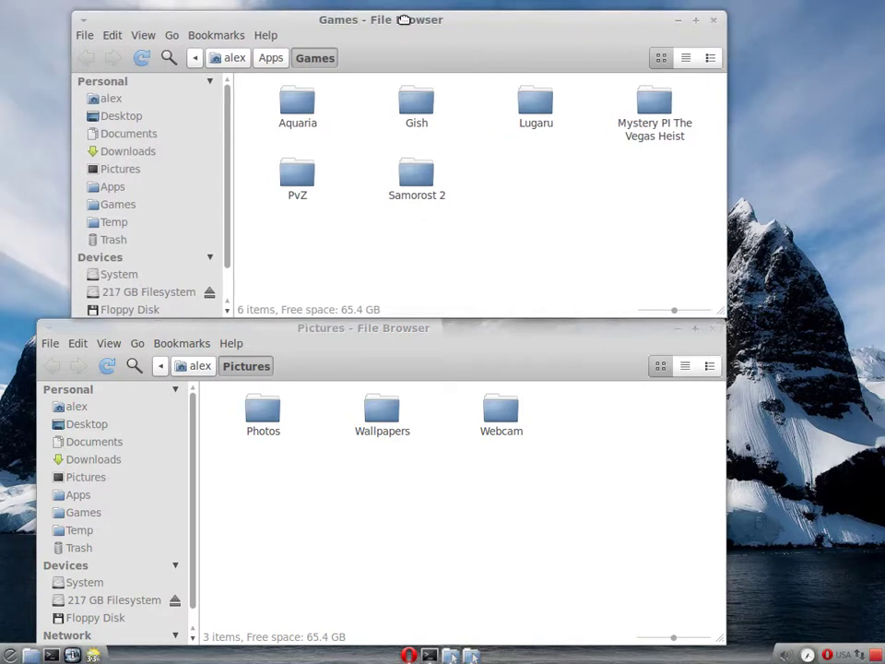
pyautogui.moveTo(431, 329); pyautogui.dragTo(471, 333)
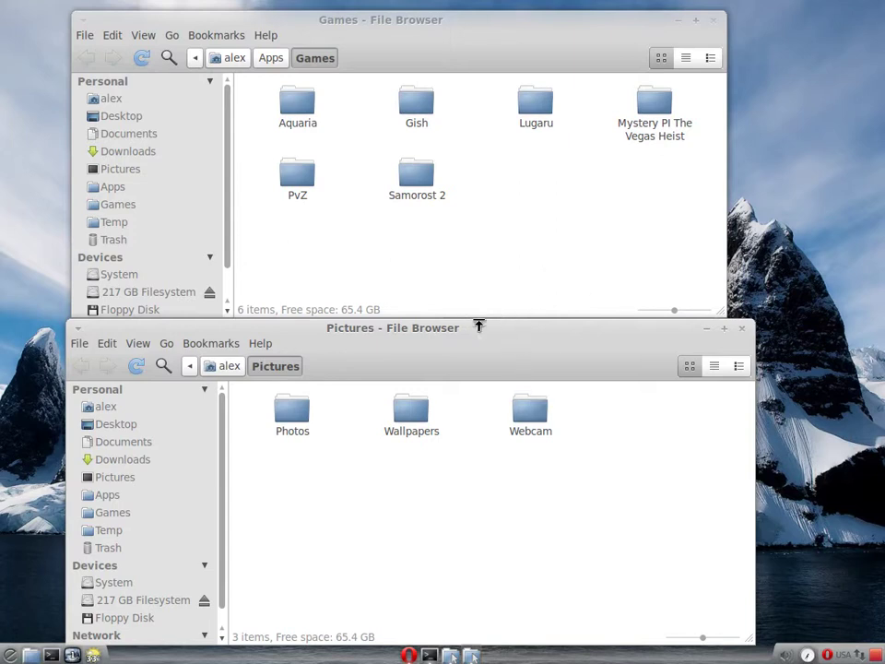
pyautogui.moveTo(355, 26); pyautogui.dragTo(355, 22)
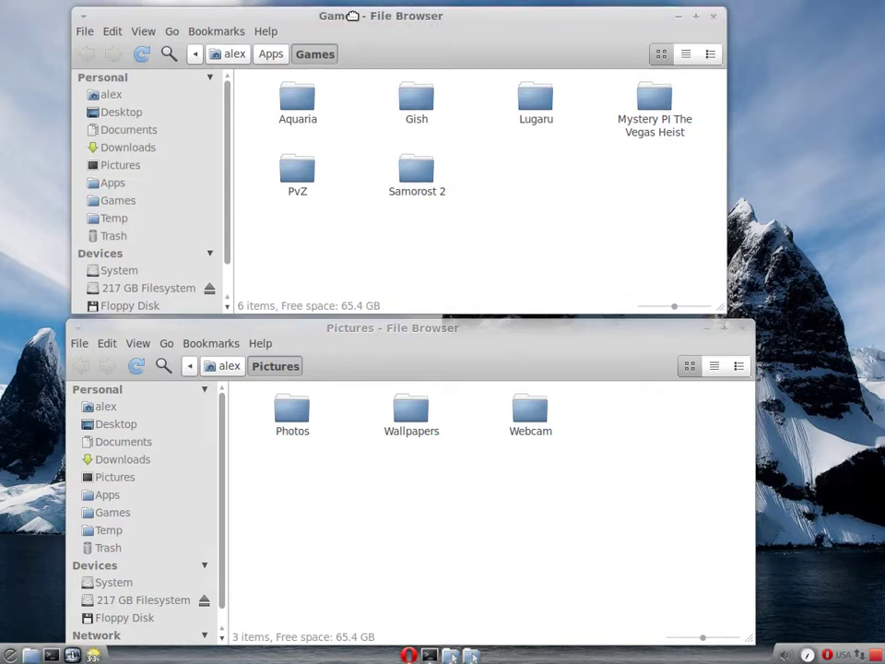
pyautogui.moveTo(360, 327)
pyautogui.mouseDown()
pyautogui.moveTo(365, 322)
pyautogui.moveTo(343, 323)
pyautogui.mouseUp()
pyautogui.moveTo(726, 324); pyautogui.dragTo(606, 371)
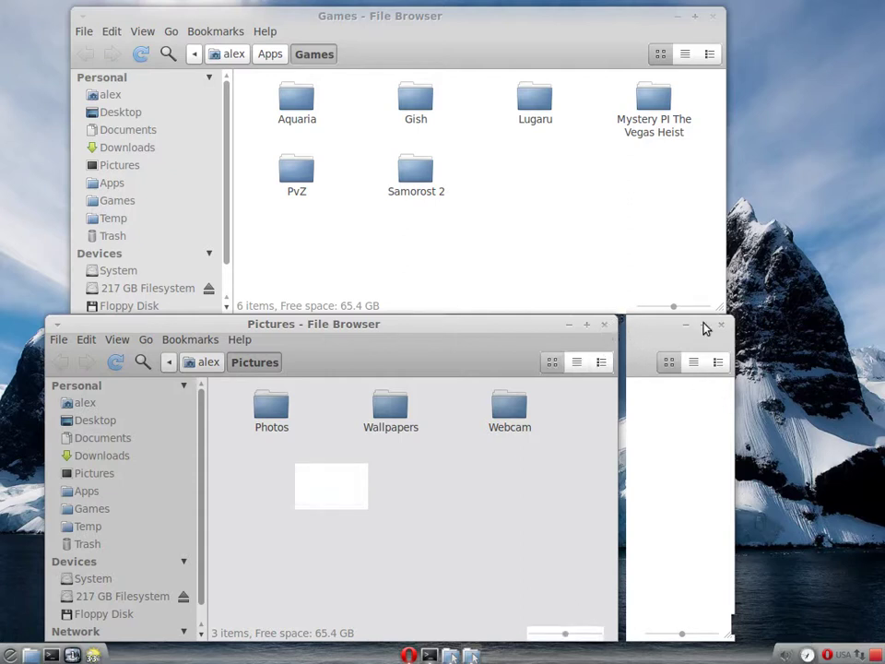
pyautogui.moveTo(606, 319)
pyautogui.mouseDown()
pyautogui.moveTo(876, 316)
pyautogui.moveTo(609, 325)
pyautogui.mouseUp()
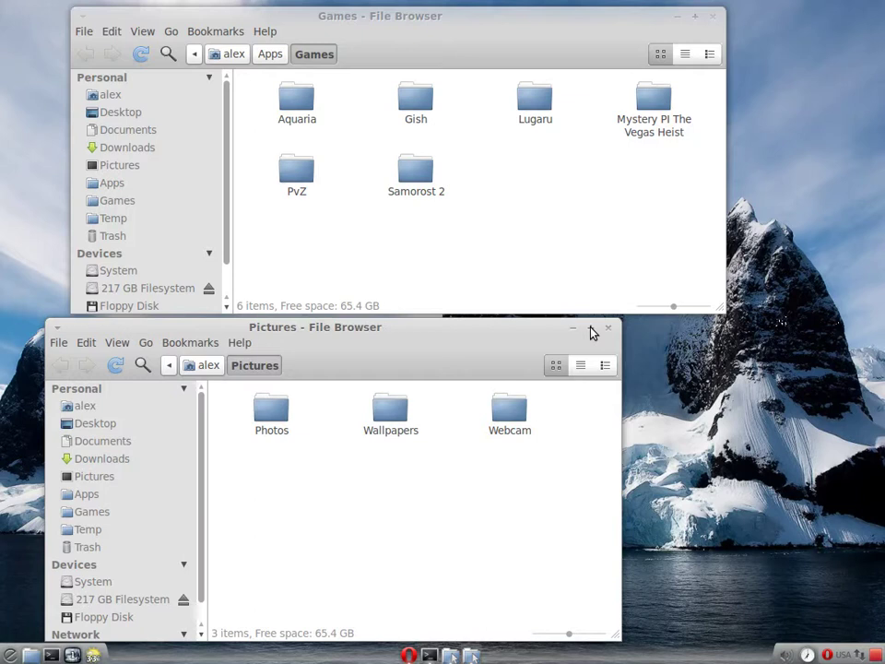
# Stretch the Pictures and Games windows to full screen width and back, and the Pictures window to full height and back.
pyautogui.click(592, 330)
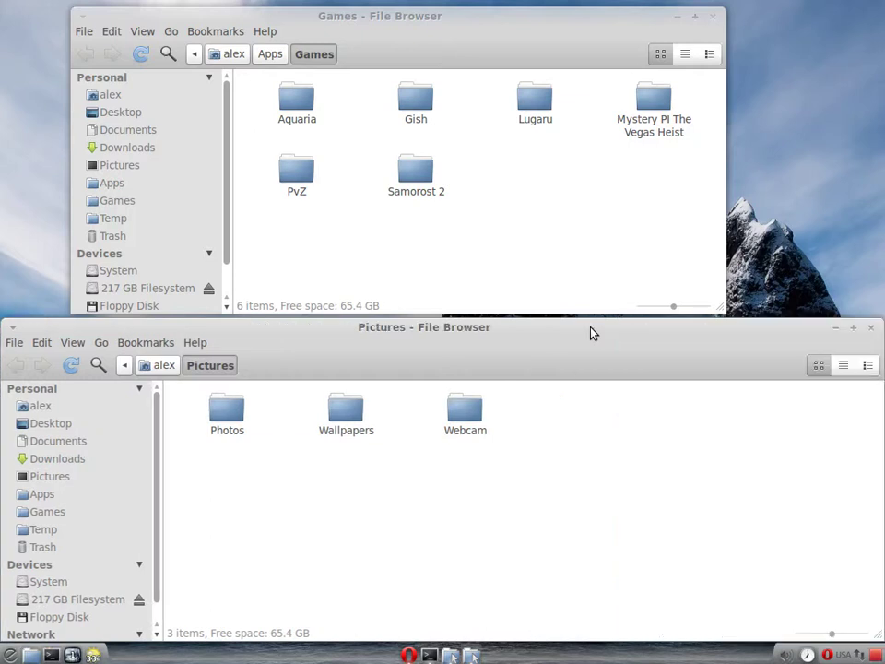
pyautogui.click(695, 18)
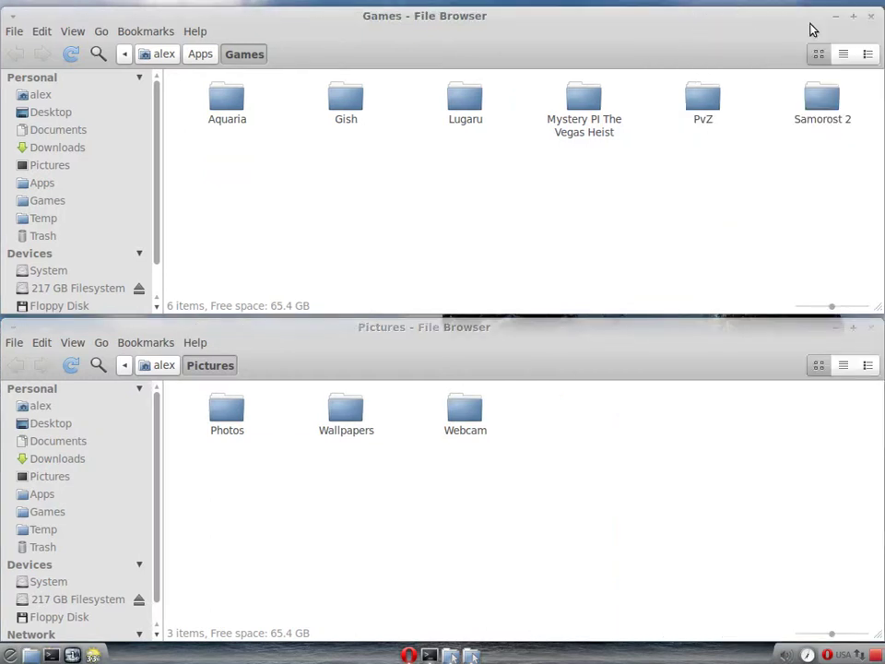
pyautogui.click(853, 18)
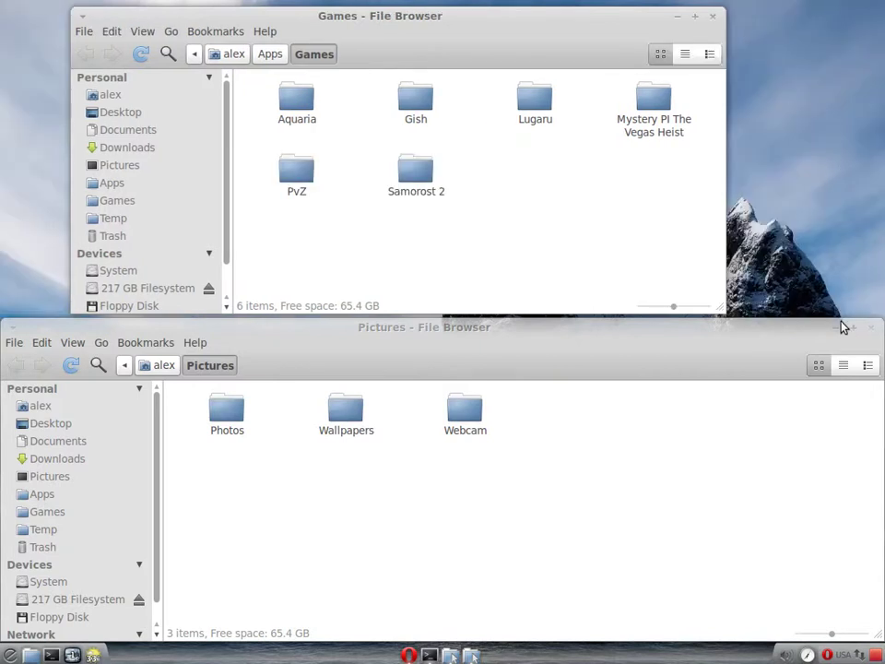
pyautogui.click(853, 328)
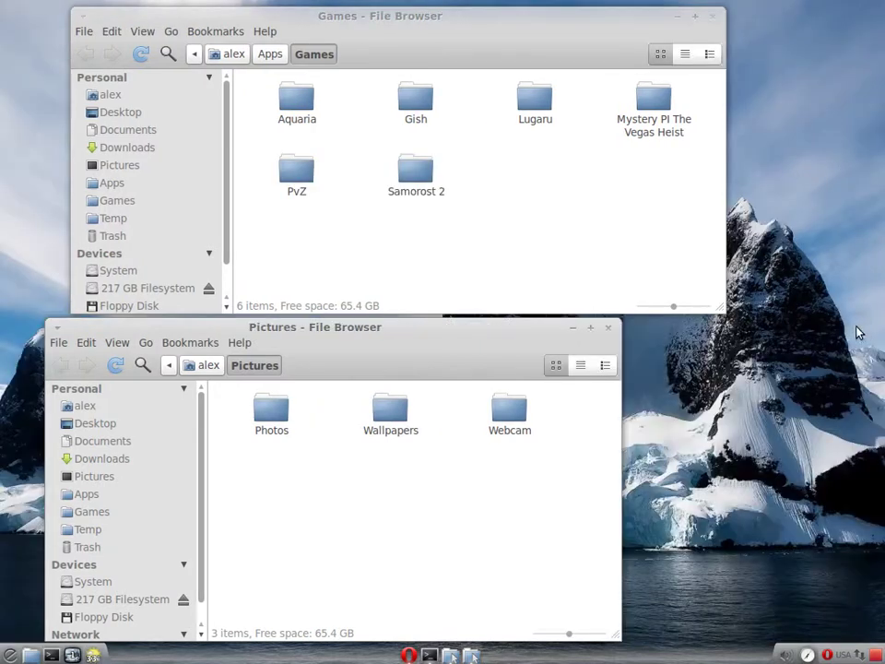
pyautogui.middleClick(590, 334)
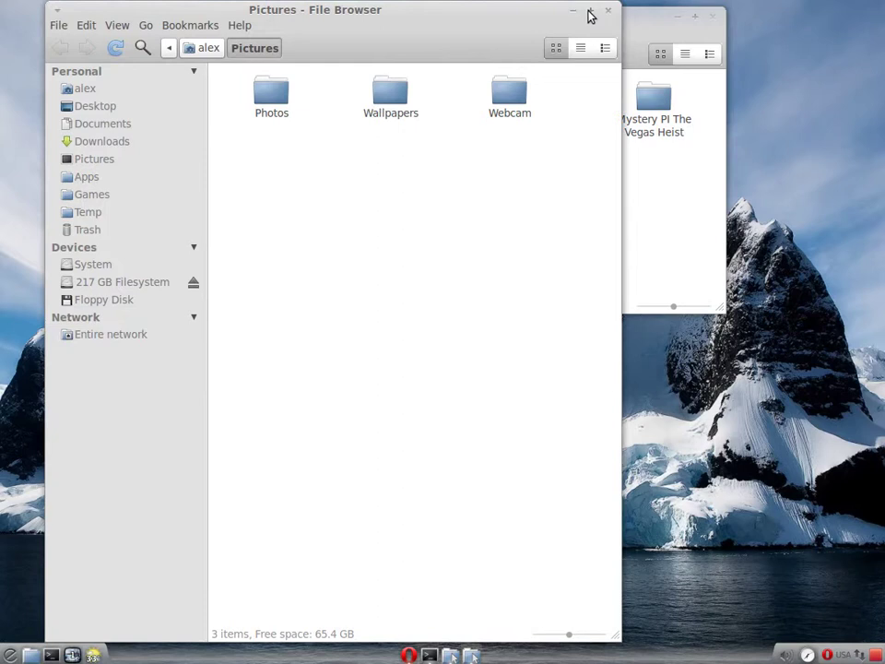
pyautogui.middleClick(591, 16)
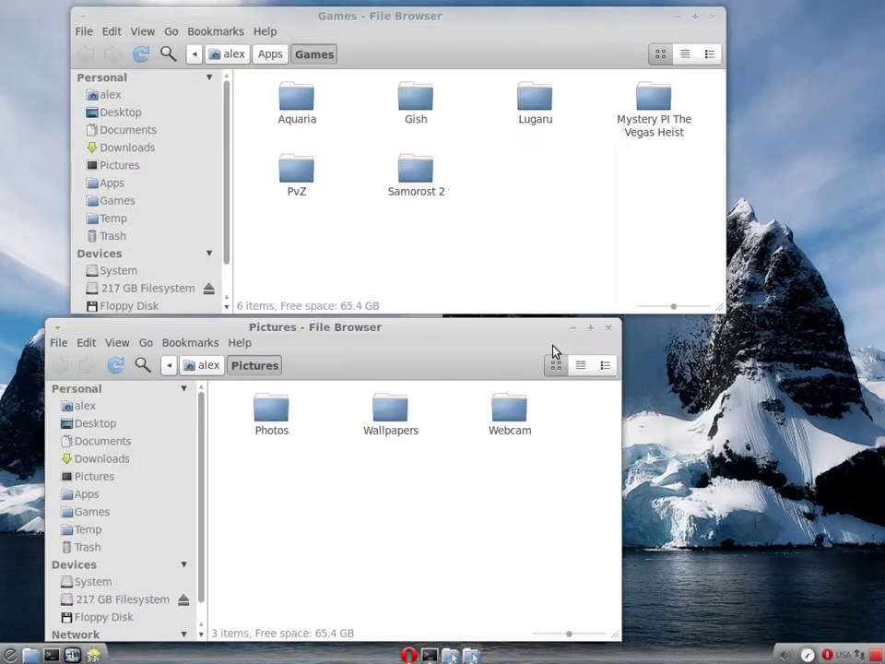
# Move the Pictures window up, overlap it with the Games window, and make the Games window narrower and taller.
pyautogui.moveTo(433, 342); pyautogui.dragTo(407, 91)
pyautogui.moveTo(375, 17); pyautogui.dragTo(517, 65)
pyautogui.moveTo(857, 342); pyautogui.dragTo(767, 407)
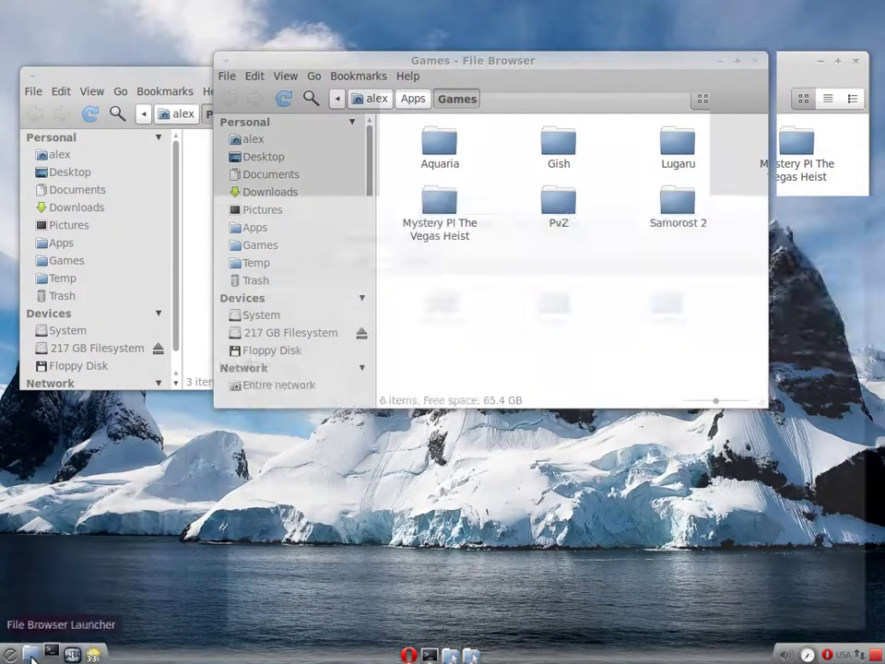
# Open the Apps, Temp and home folders in additional file browser windows.
pyautogui.click(31, 655)
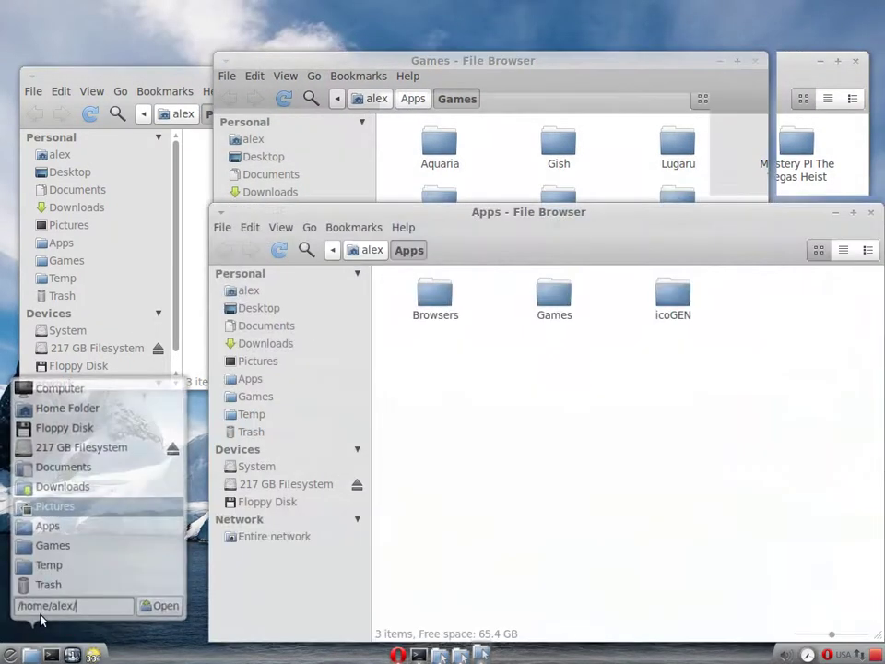
pyautogui.click(55, 415)
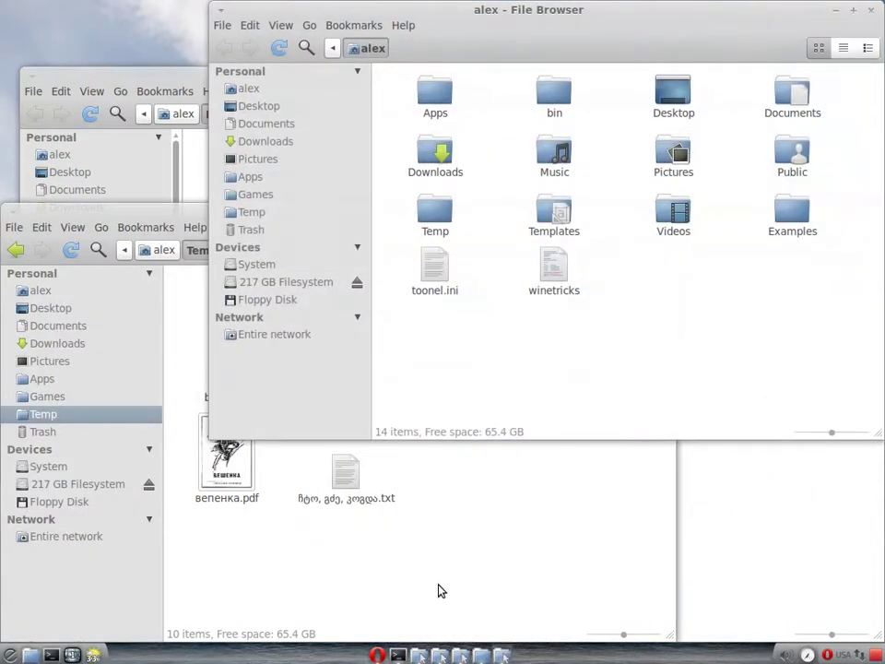
# Roll up all five file browser windows to their title bars and spread them out over the desktop.
pyautogui.doubleClick(530, 17)
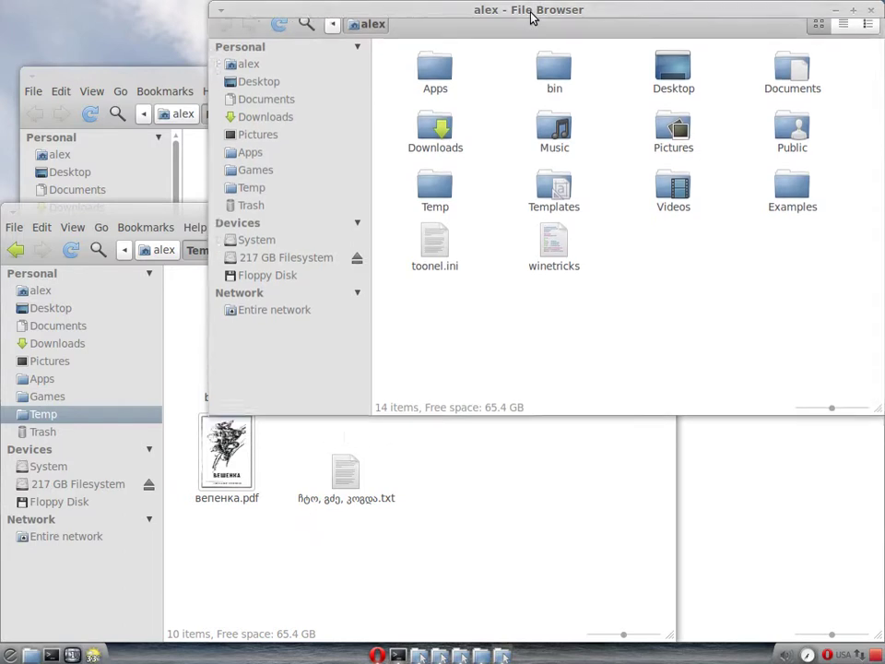
pyautogui.doubleClick(395, 219)
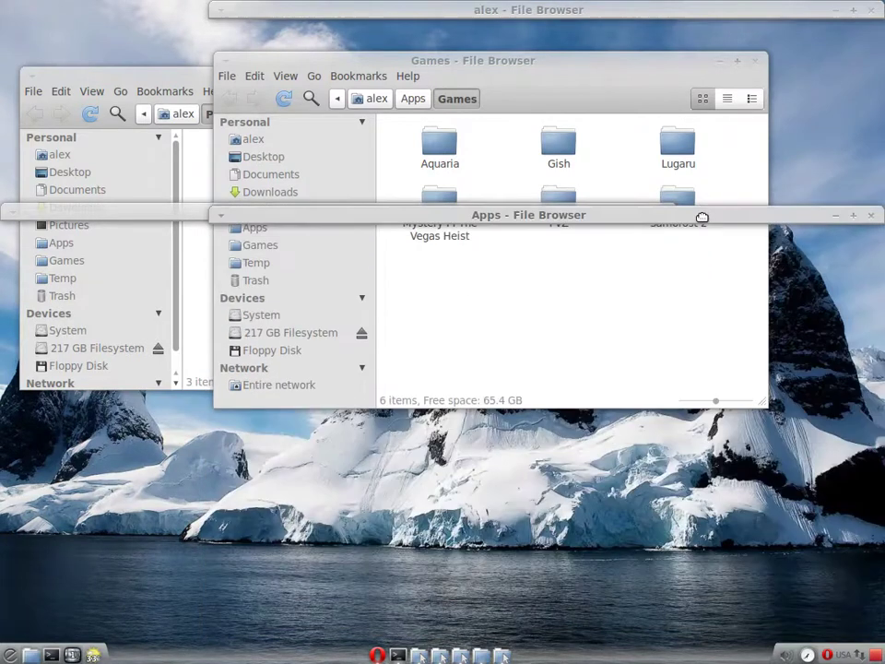
pyautogui.moveTo(702, 218); pyautogui.dragTo(510, 438)
pyautogui.click(524, 63)
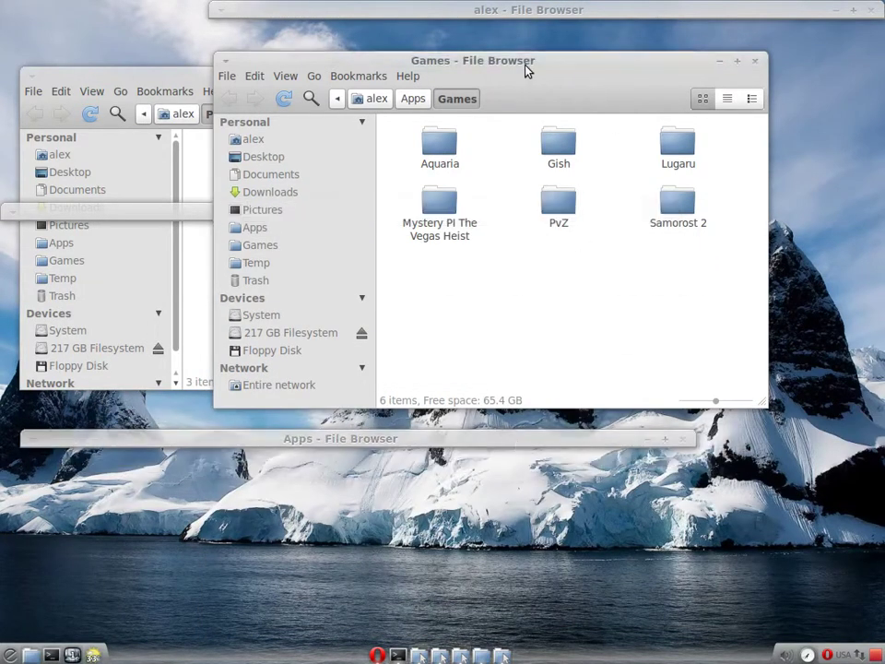
pyautogui.doubleClick(524, 63)
pyautogui.doubleClick(197, 77)
pyautogui.moveTo(196, 81); pyautogui.dragTo(351, 99)
pyautogui.moveTo(308, 212); pyautogui.dragTo(453, 157)
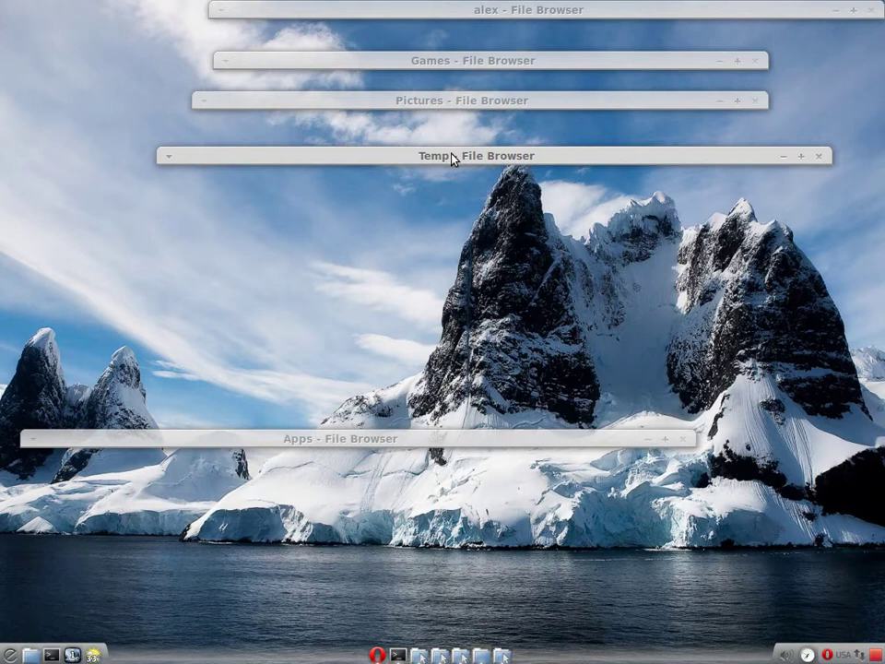
pyautogui.doubleClick(453, 157)
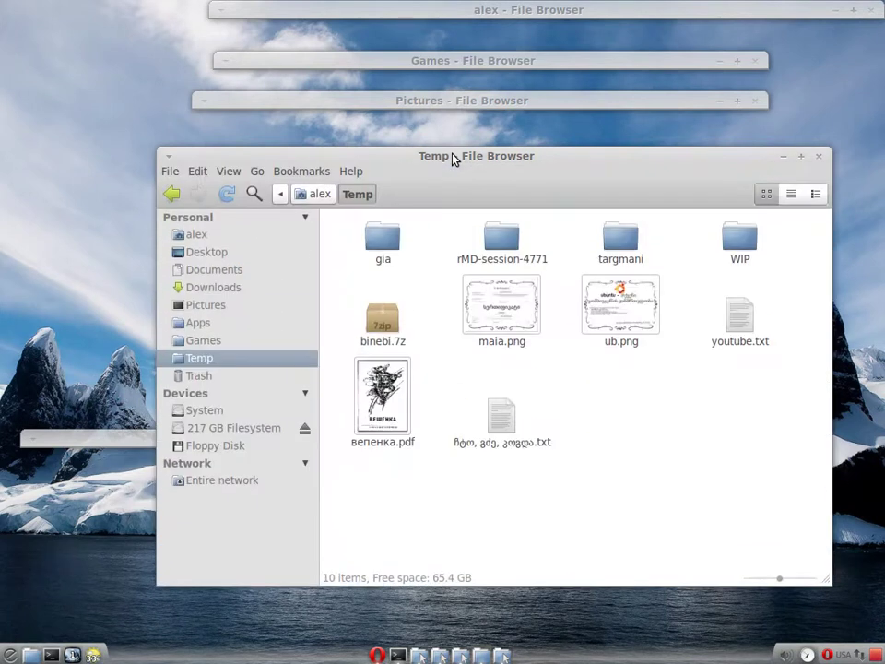
pyautogui.doubleClick(582, 163)
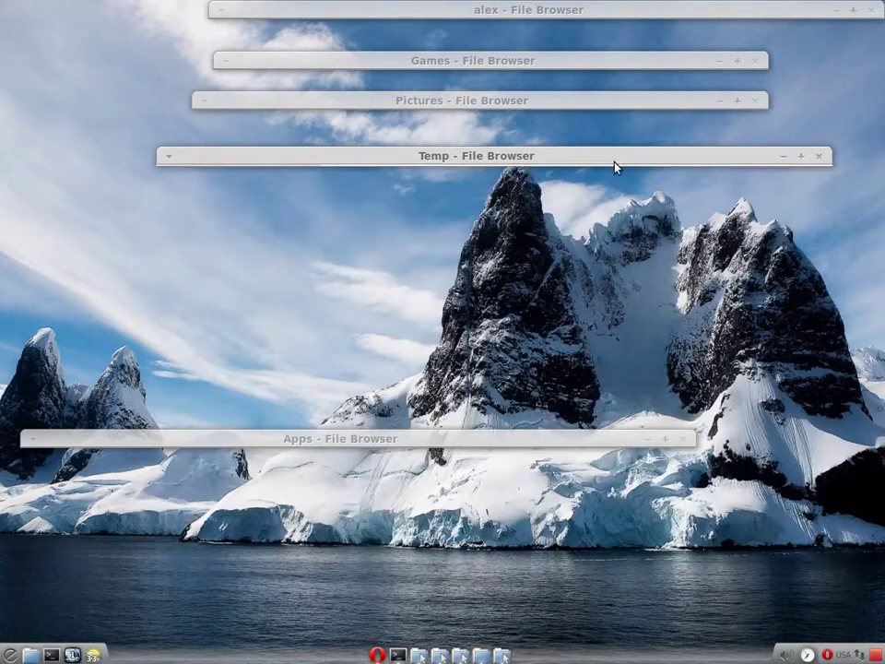
# Close the Temp, home folder, Apps and Pictures windows, and unroll the Games window.
pyautogui.click(818, 156)
pyautogui.click(836, 9)
pyautogui.doubleClick(596, 64)
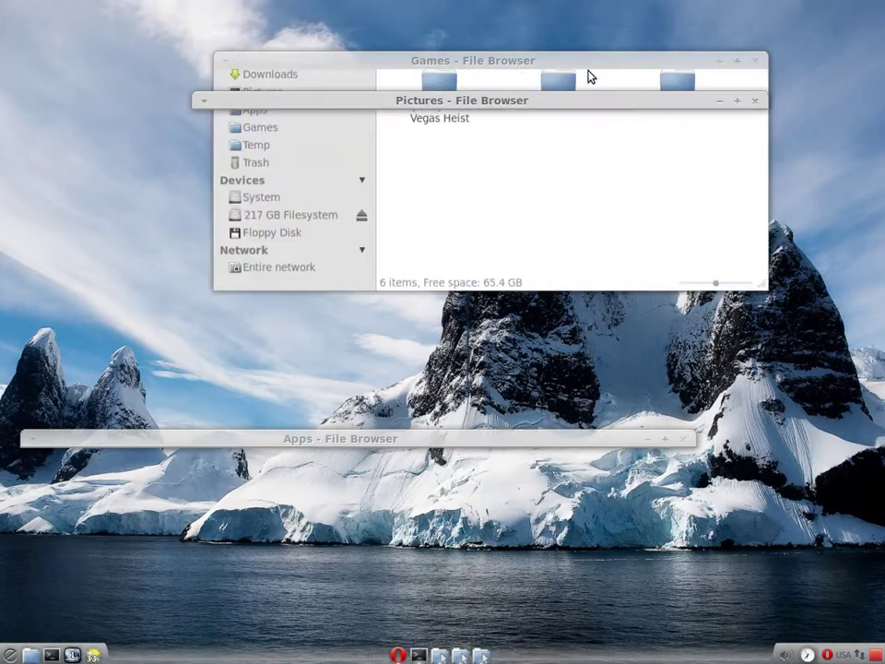
pyautogui.click(685, 439)
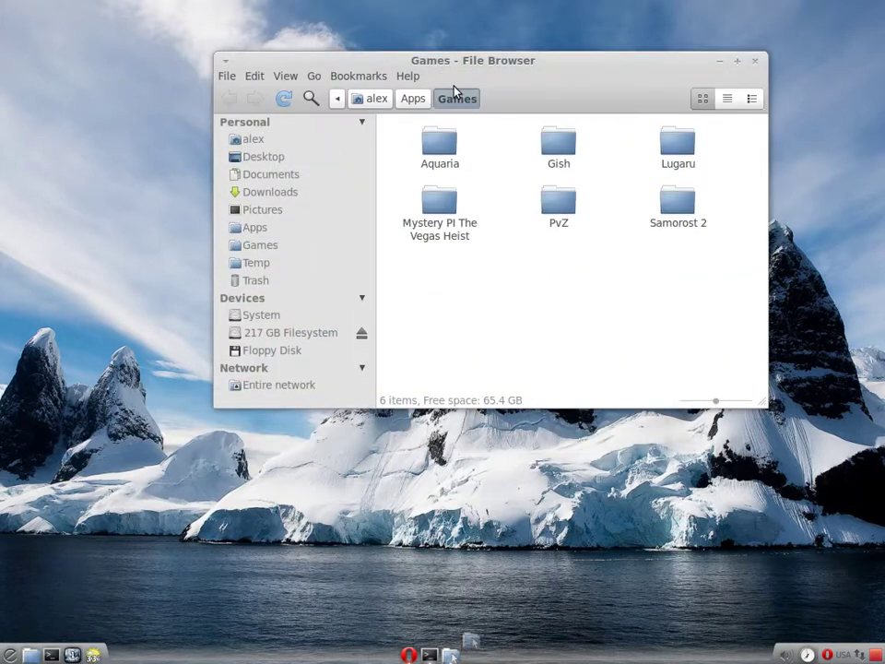
# Show the Games folder's path as editable location text in its window, and close the window.
pyautogui.moveTo(430, 64); pyautogui.dragTo(391, 94)
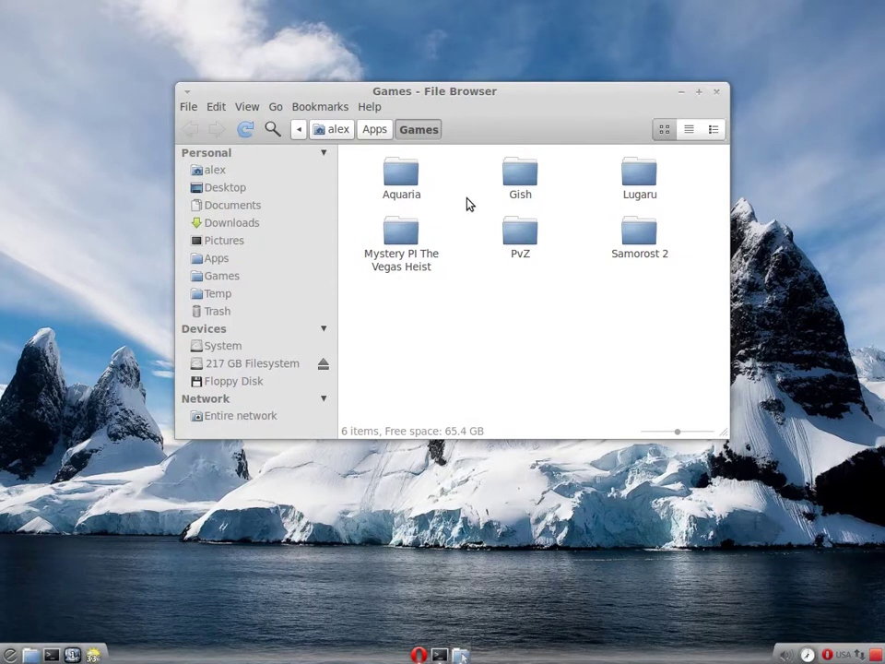
pyautogui.moveTo(439, 97); pyautogui.dragTo(434, 166)
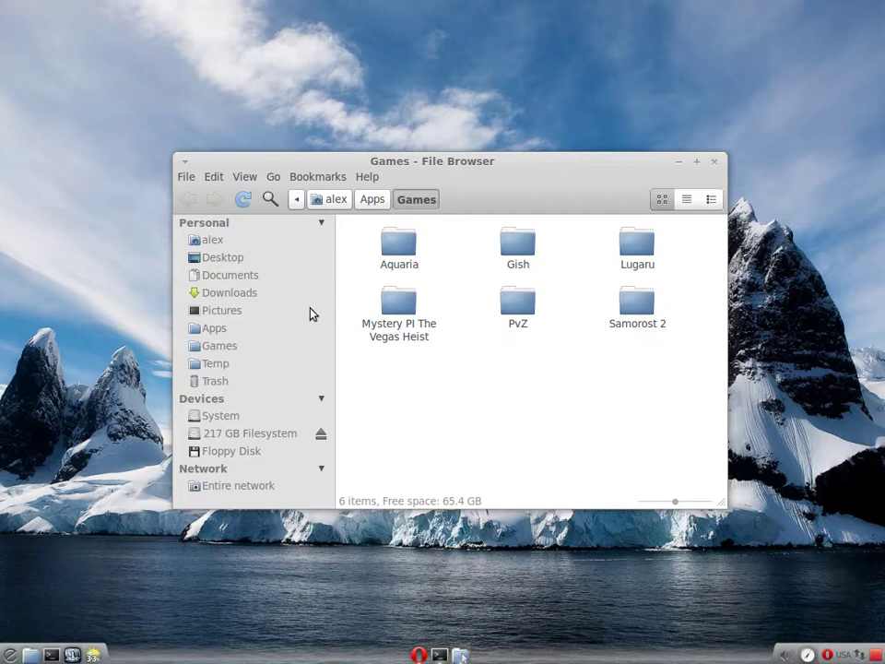
pyautogui.click(295, 202)
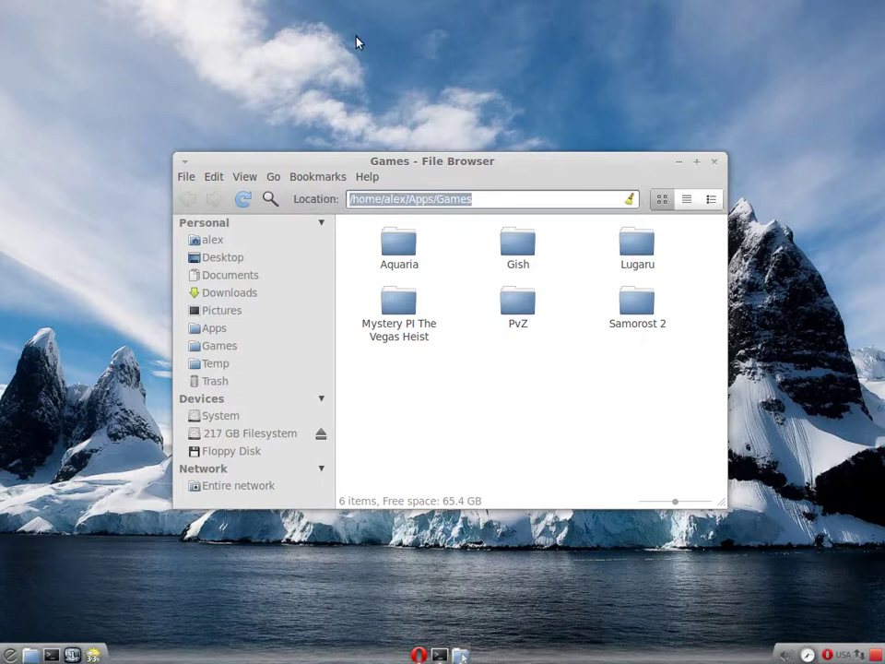
pyautogui.hotkey('ctrl', 'w')
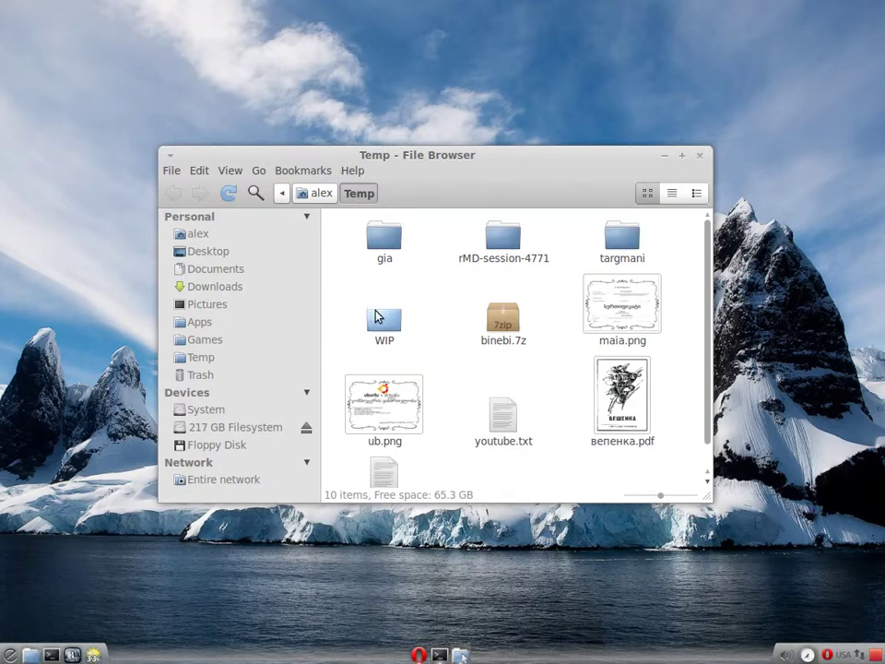
# Go from the Temp folder to /usr by entering that path as the location, and close the file browser window.
pyautogui.moveTo(392, 157); pyautogui.dragTo(362, 91)
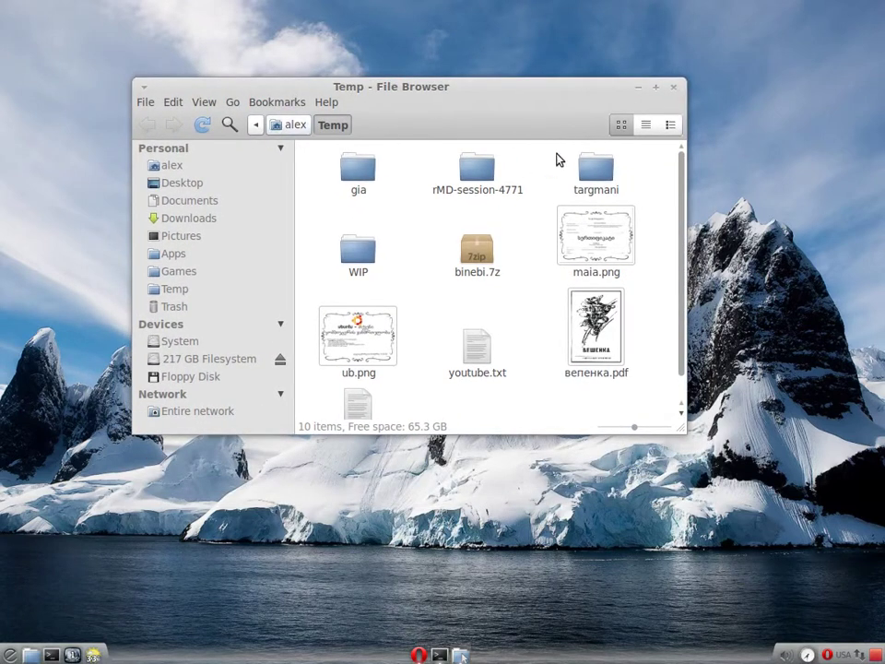
pyautogui.hotkey('ctrl', 'l')
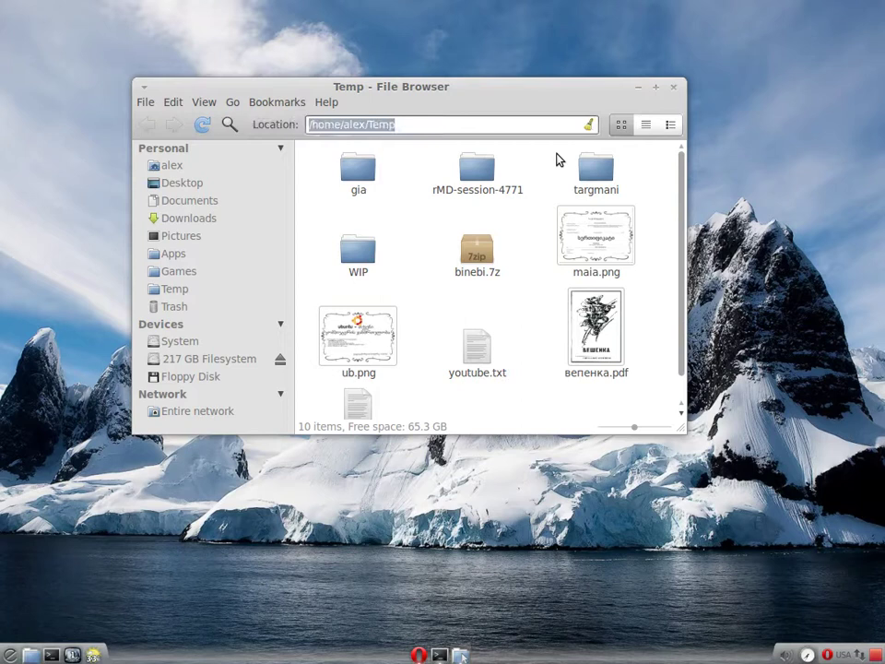
pyautogui.click(446, 123)
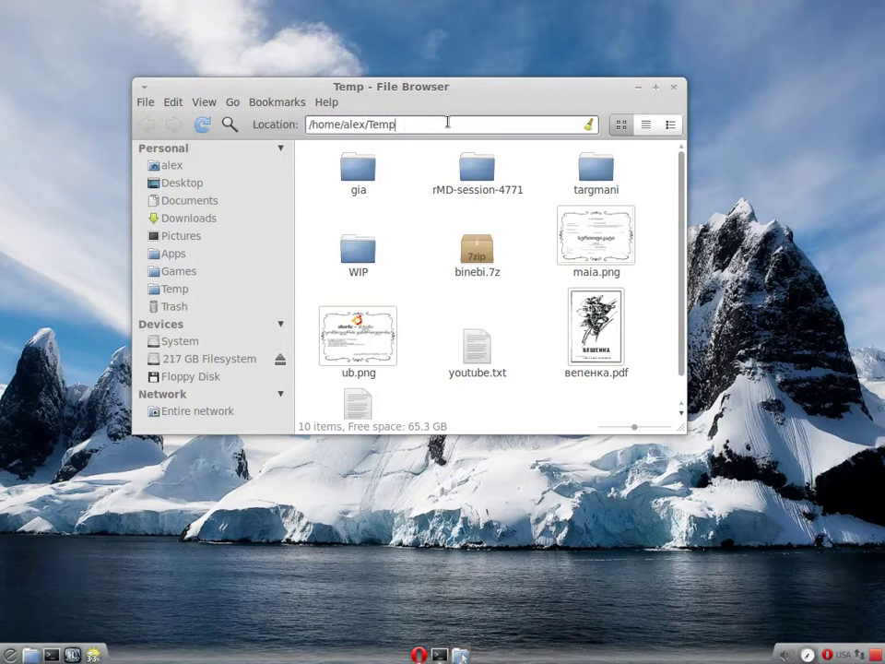
pyautogui.tripleClick(397, 119)
pyautogui.click(457, 127)
pyautogui.press('BackSpace')
pyautogui.press('BackSpace')
pyautogui.press('BackSpace')
pyautogui.press('BackSpace')
pyautogui.press('BackSpace')
pyautogui.press('BackSpace')
pyautogui.press('BackSpace')
pyautogui.press('BackSpace')
pyautogui.press('BackSpace')
pyautogui.press('BackSpace')
pyautogui.press('BackSpace')
pyautogui.press('BackSpace')
pyautogui.press('BackSpace')
pyautogui.press('BackSpace')
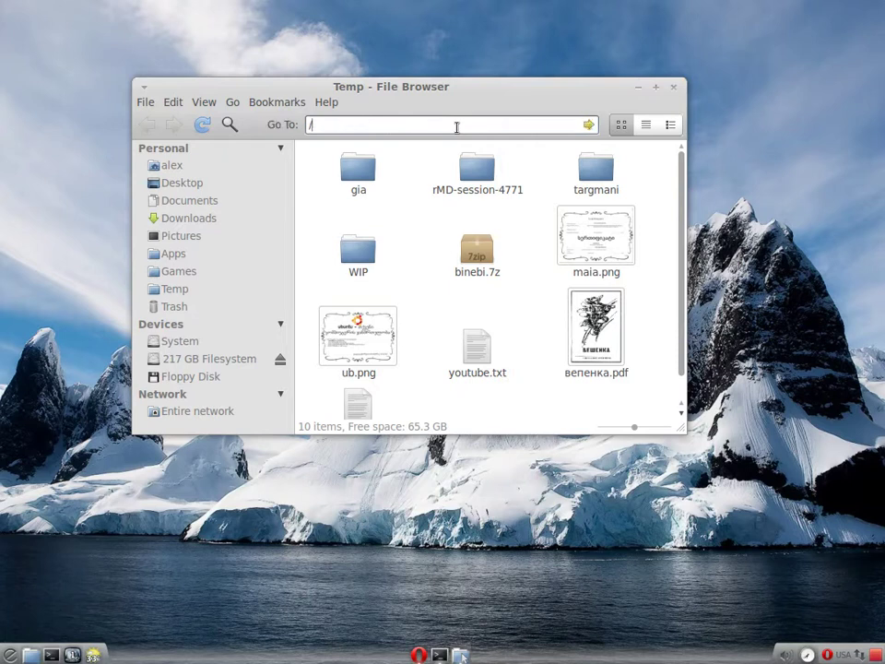
pyautogui.write('usr')
pyautogui.press('Return')
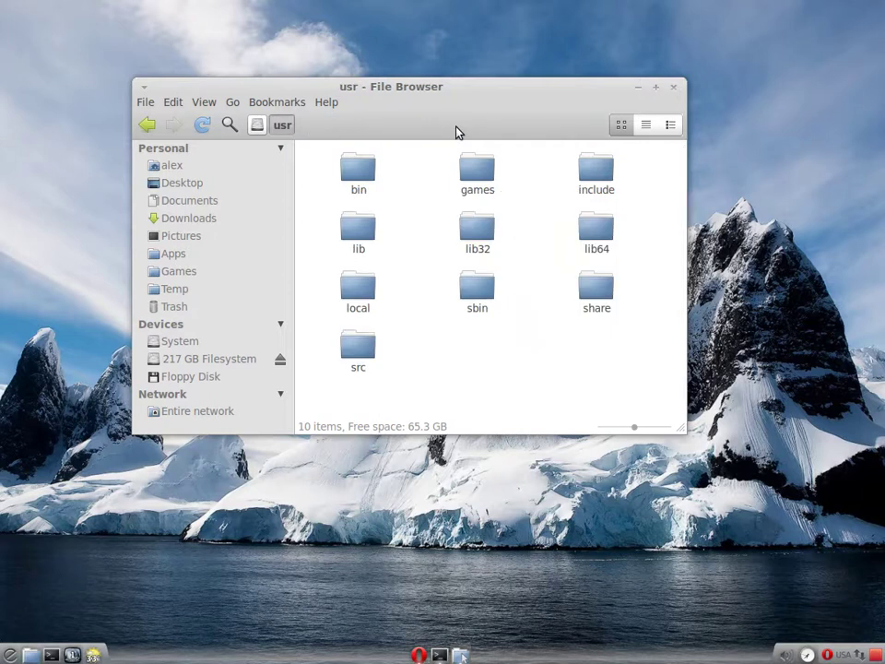
pyautogui.moveTo(410, 326); pyautogui.dragTo(409, 239)
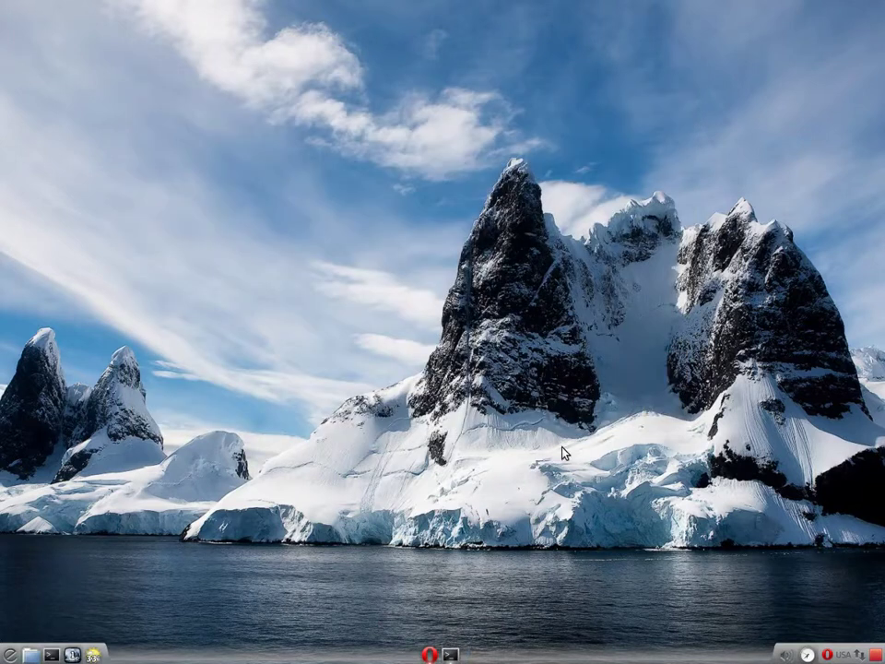
# Open a new terminal and run the command sudo apt-get update.
pyautogui.hotkey('ctrl', 'alt', 't')
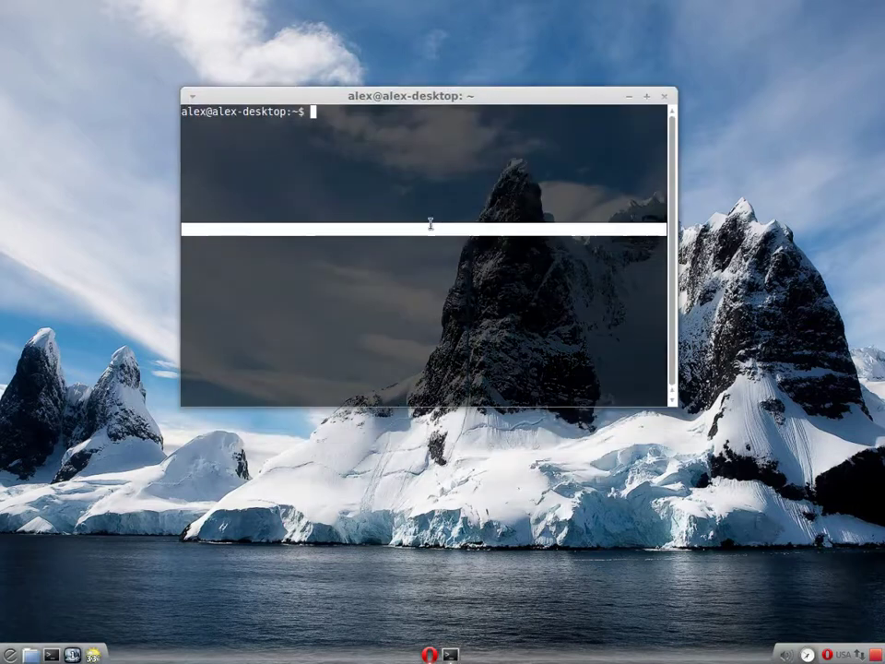
pyautogui.write('sudo ap')
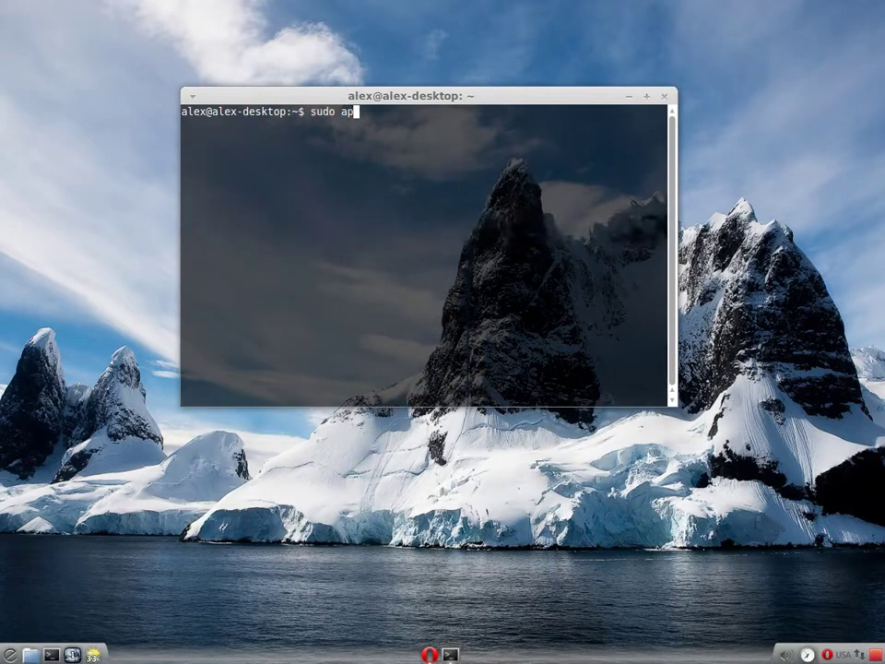
pyautogui.write('t-get update')
pyautogui.press('Return')
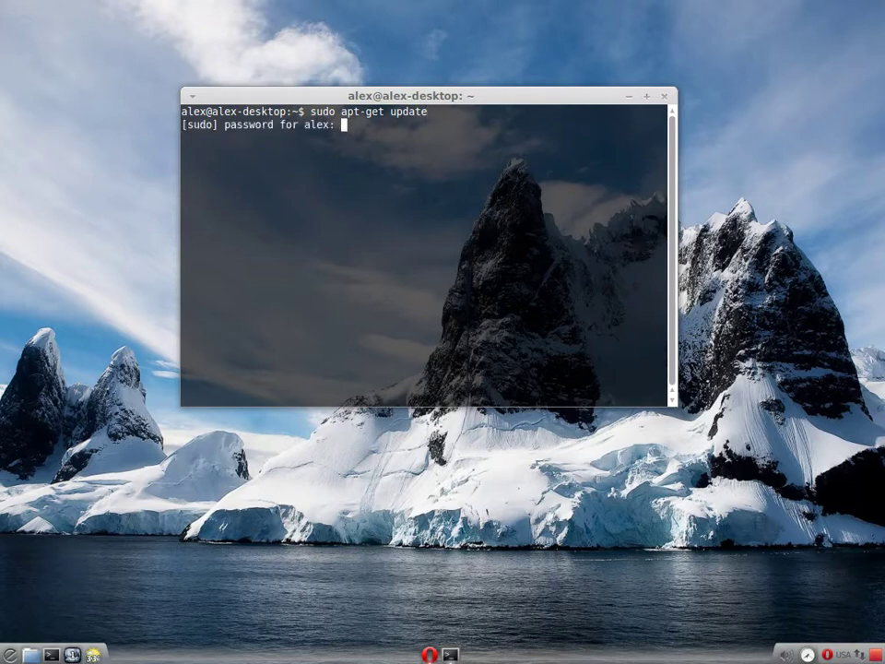
# Enter the account password for sudo, interrupt the running package update, and close the terminal.
pyautogui.press('Return')
pyautogui.hotkey('ctrl', 'c')
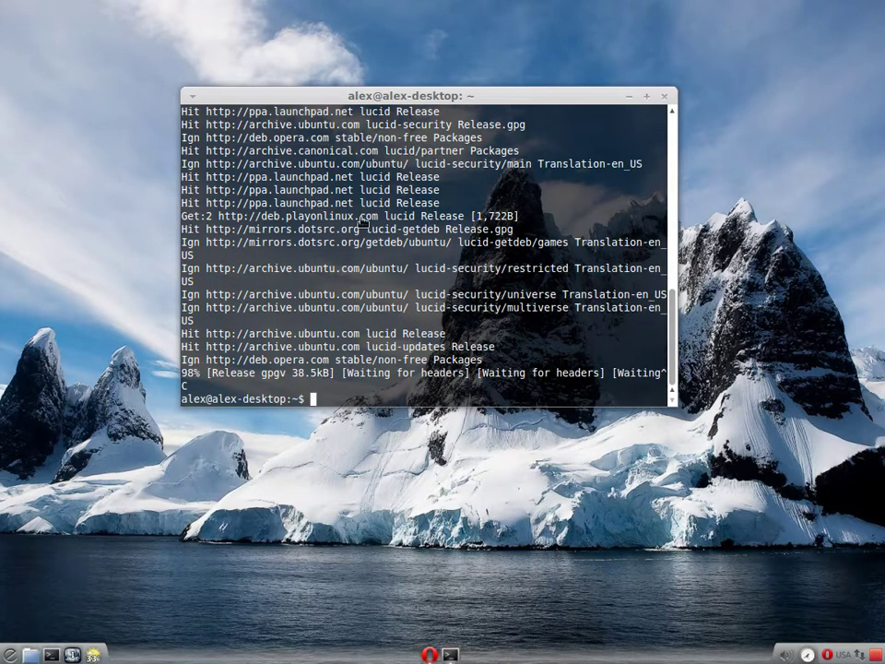
pyautogui.hotkey('alt', 'F4')
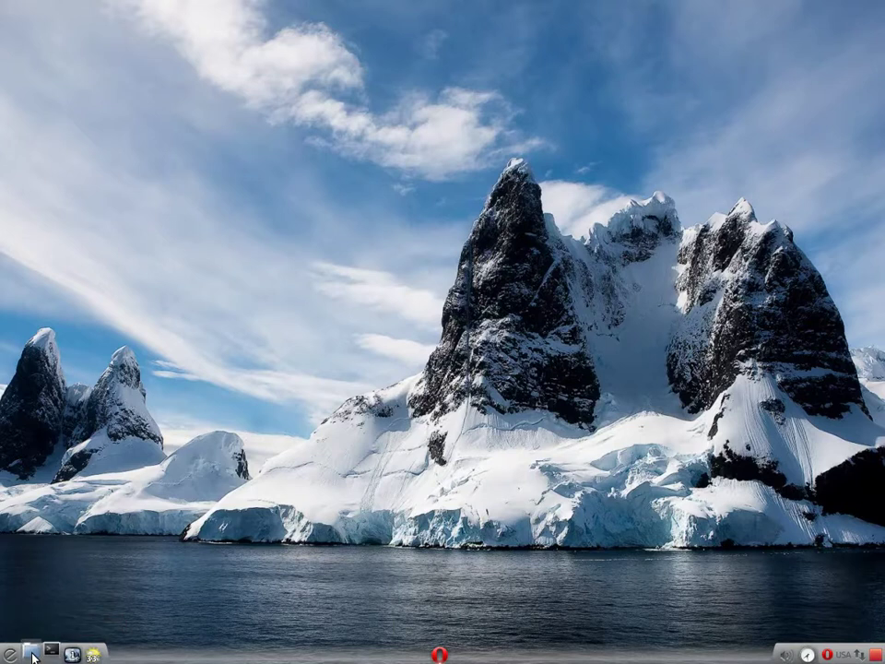
pyautogui.click(30, 654)
pyautogui.click(9, 655)
pyautogui.click(9, 654)
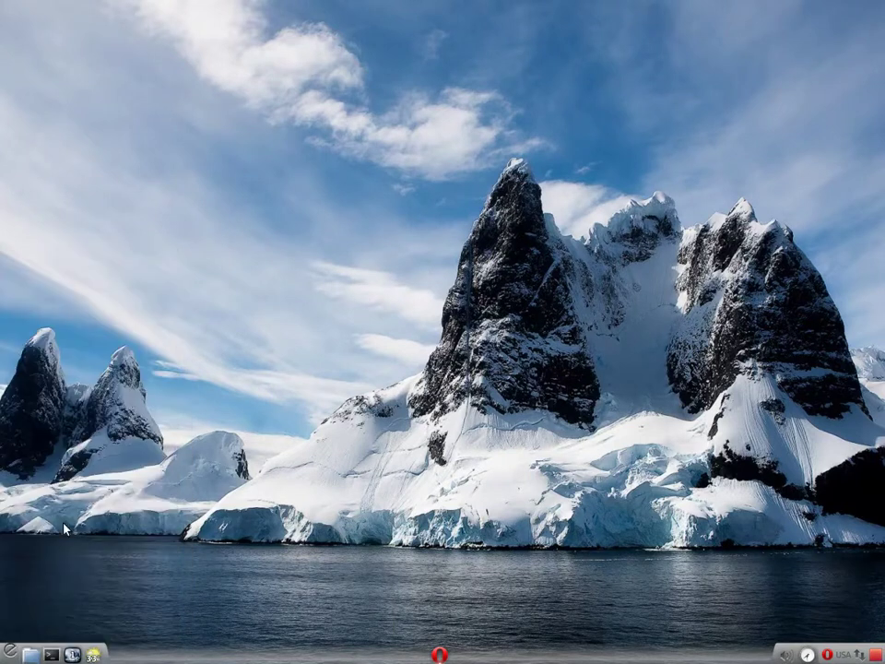
pyautogui.click(9, 655)
pyautogui.click(28, 656)
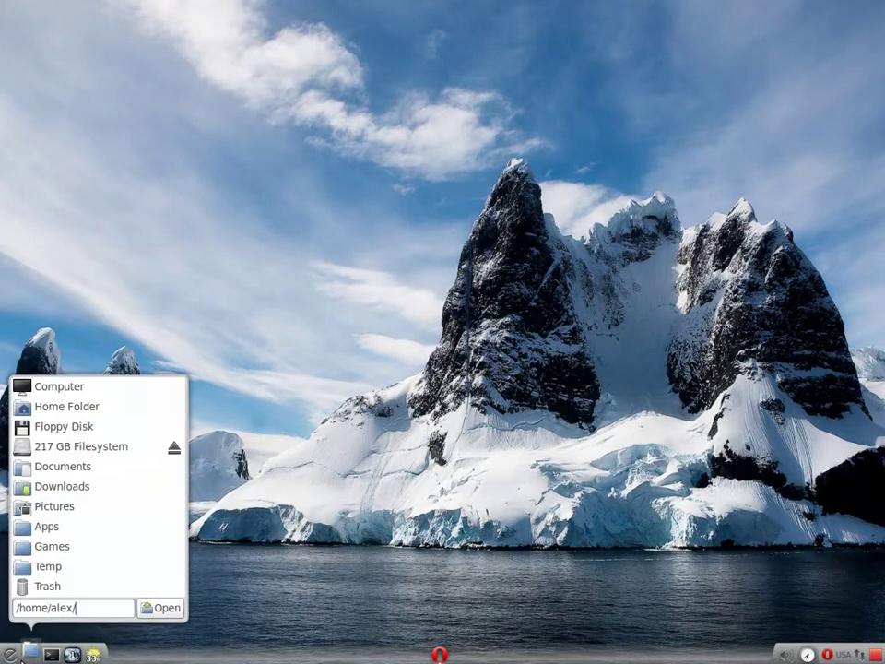
pyautogui.click(482, 360)
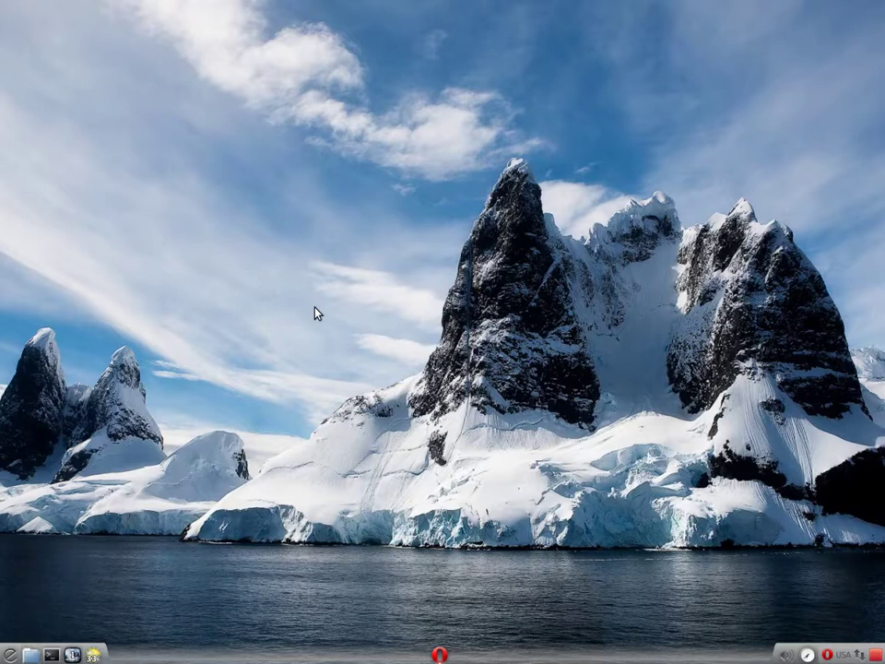
# Launch Terminal by searching the application launcher for "te", and move its window to the middle of the desktop.
pyautogui.press('super+space')
pyautogui.write('te')
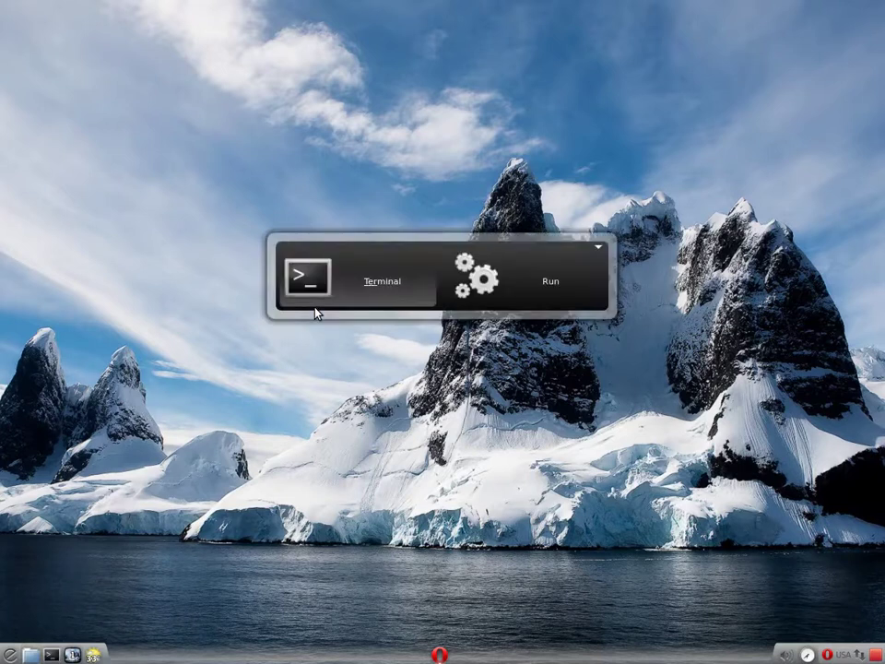
pyautogui.press('Return')
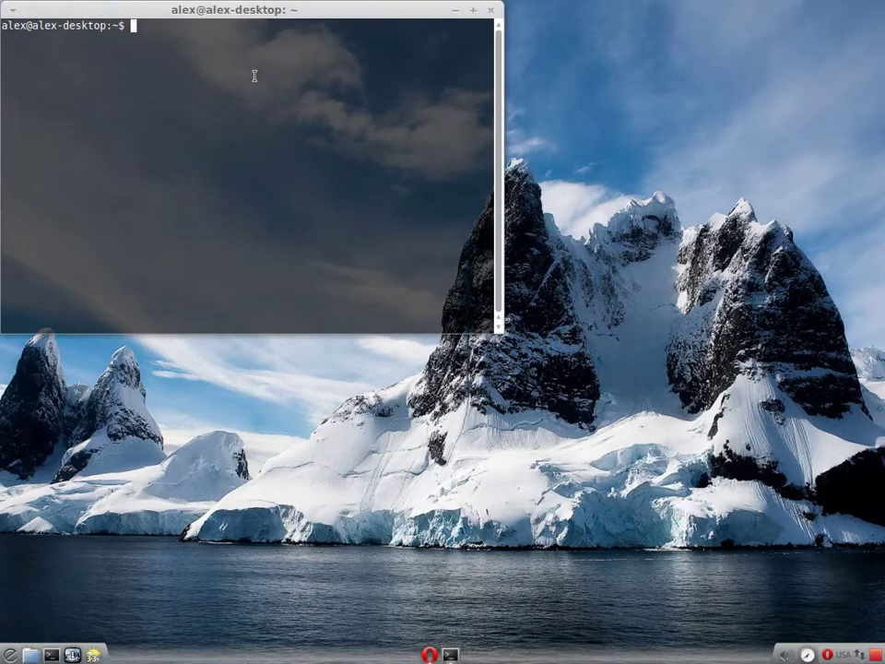
pyautogui.moveTo(216, 13); pyautogui.dragTo(429, 205)
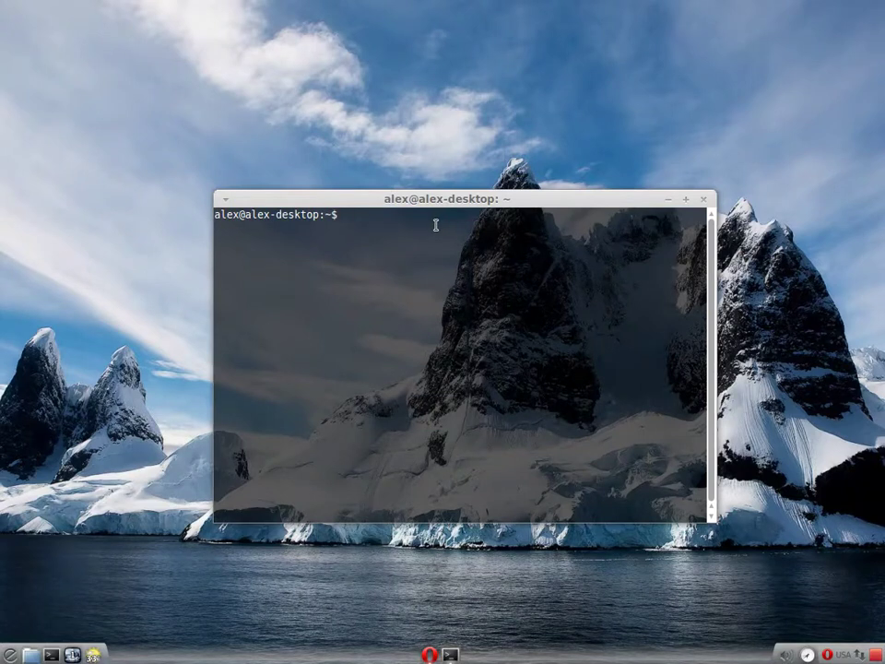
# Open the home folder in a file browser window from the path in the places list.
pyautogui.click(30, 654)
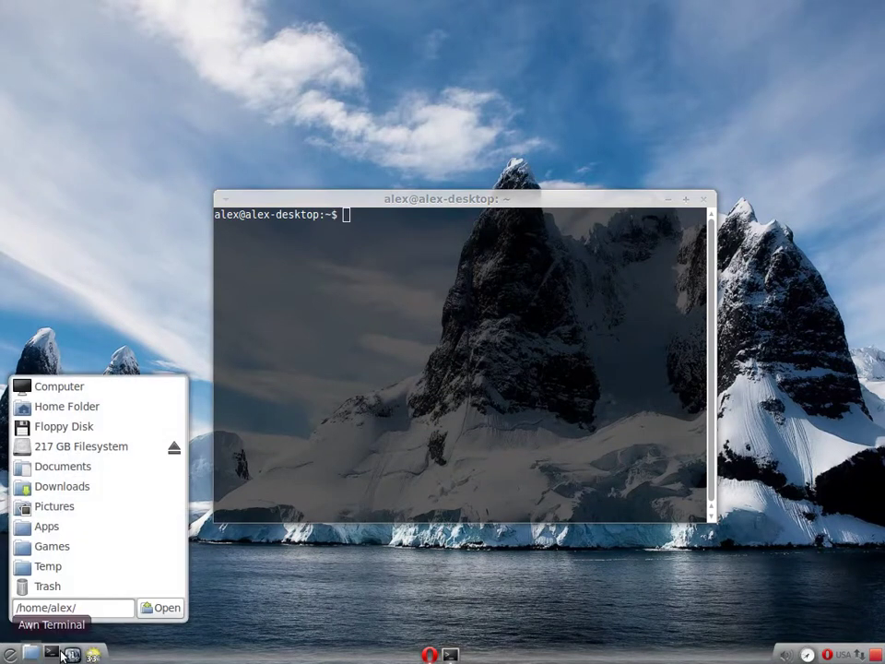
pyautogui.click(166, 611)
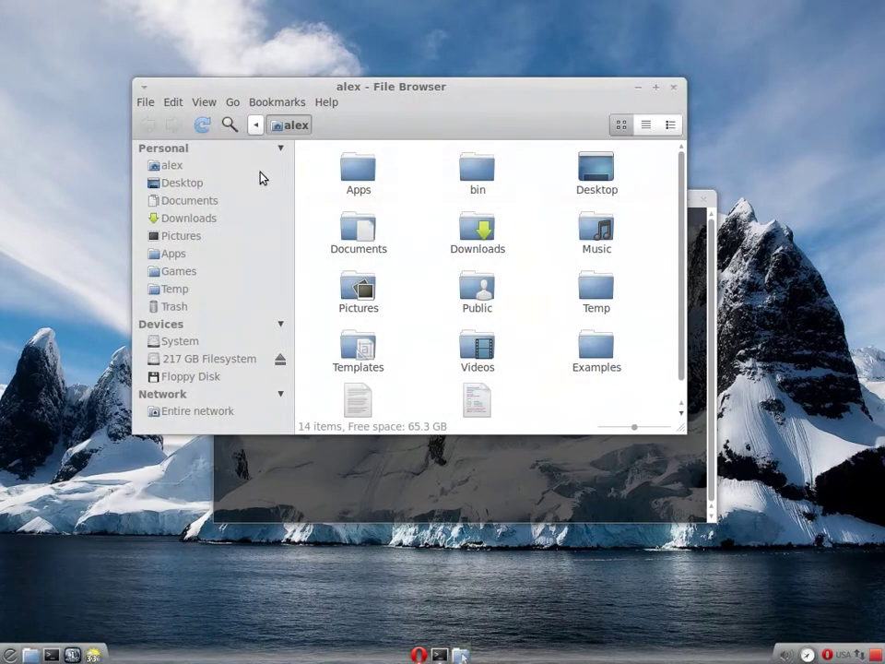
pyautogui.press('F3')
pyautogui.press('F3')
# Search the home folder for "opera" and close the file browser window.
pyautogui.hotkey('ctrl', 'f')
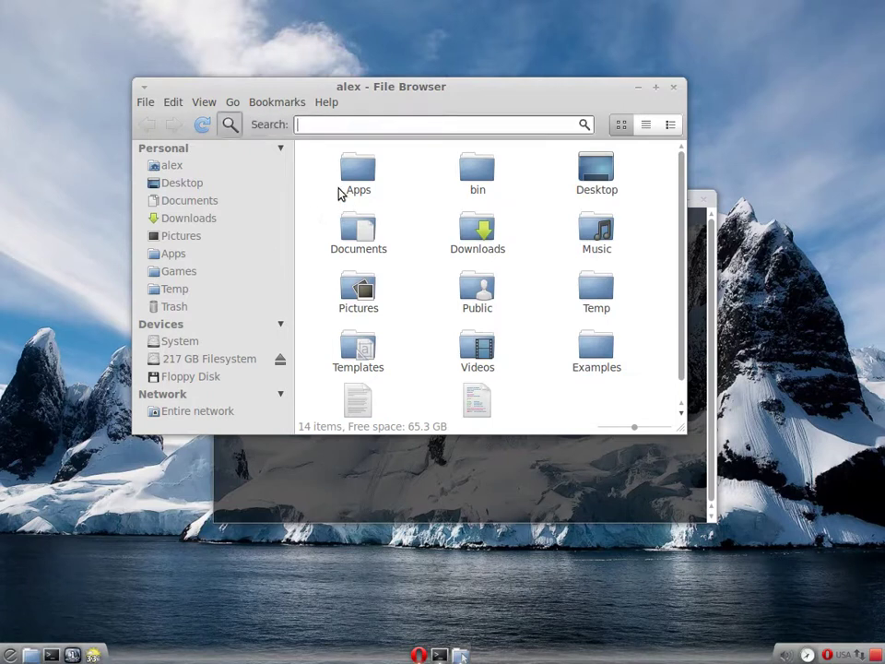
pyautogui.write('opera')
pyautogui.press('Return')
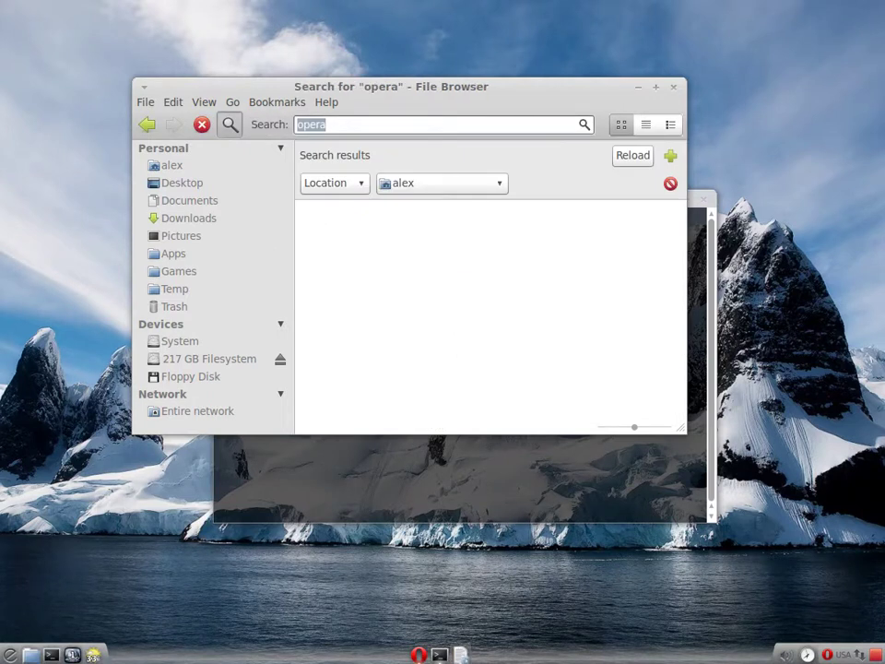
pyautogui.click(673, 87)
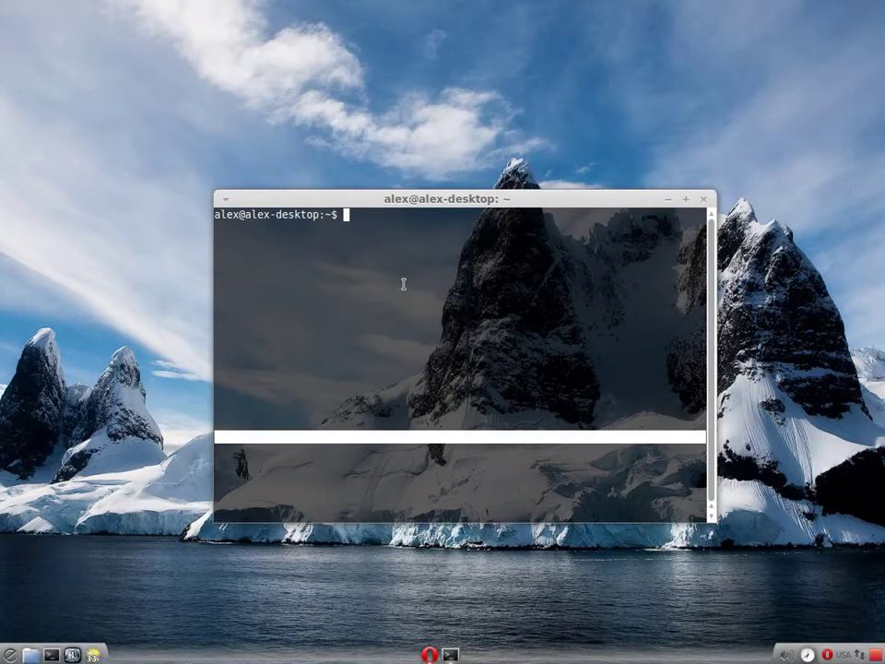
# Run locate skin in the terminal and look through the listed file paths from beginning to end.
pyautogui.write('locate')
pyautogui.write('skin')
pyautogui.press('Return')
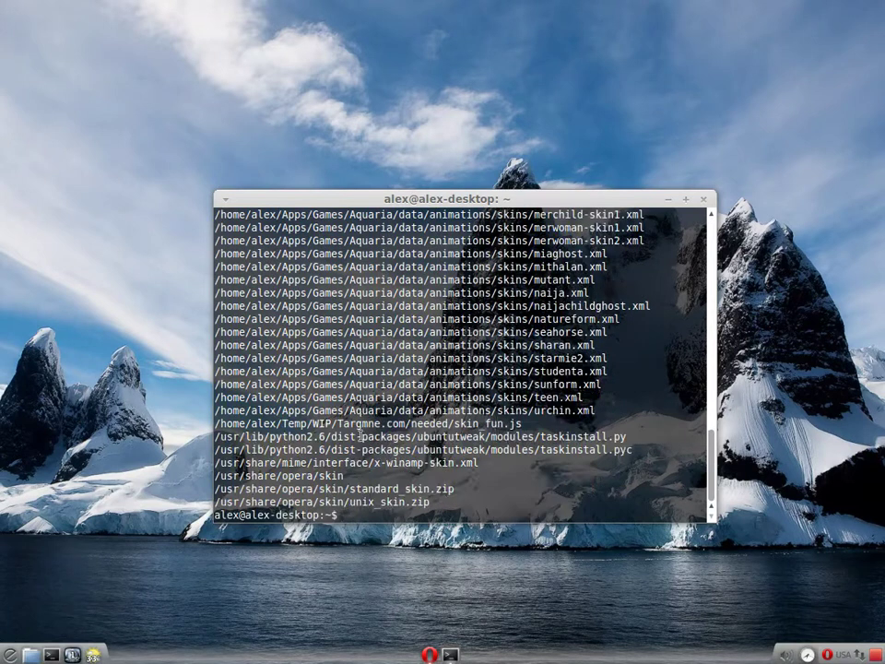
pyautogui.scroll(15, 428, 406)
pyautogui.scroll(6, 431, 370)
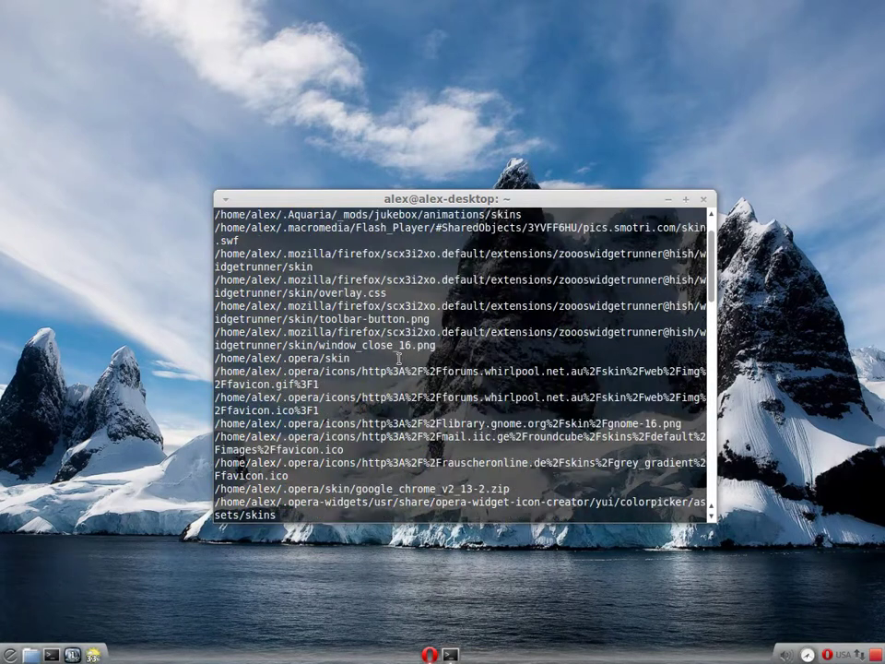
pyautogui.scroll(-20, 391, 326)
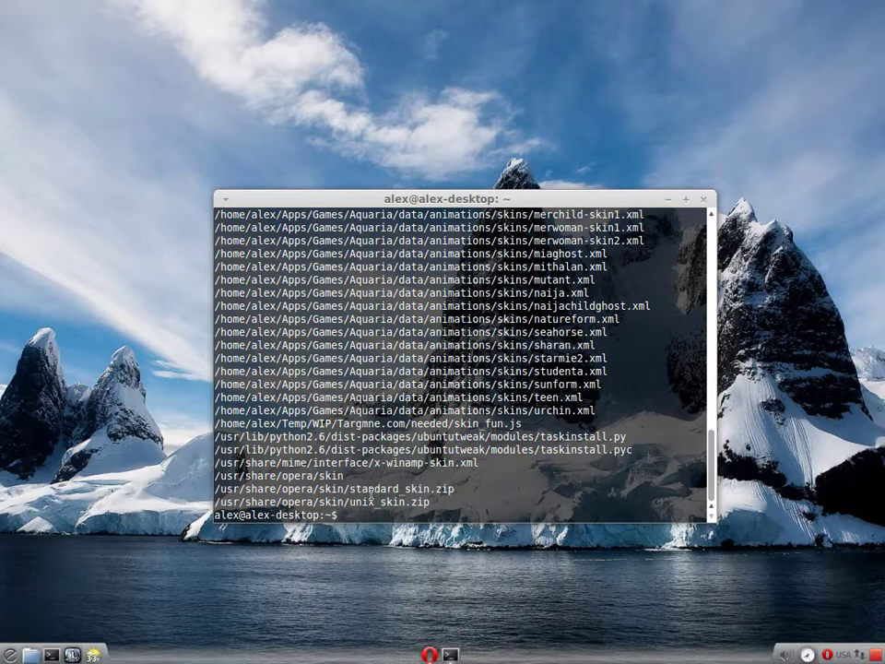
pyautogui.moveTo(403, 362); pyautogui.dragTo(438, 466)
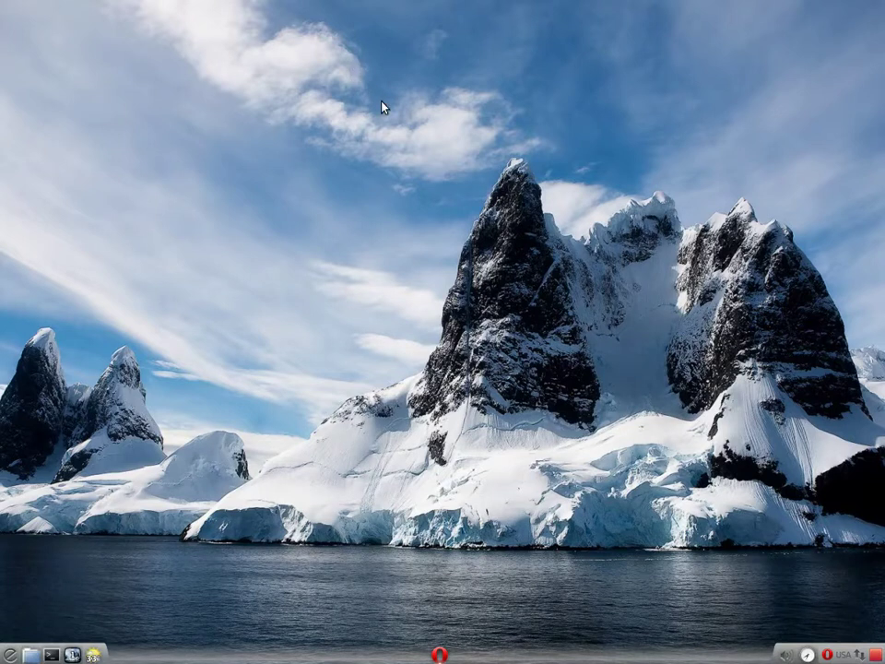
pyautogui.moveTo(365, 109); pyautogui.dragTo(625, 472)
pyautogui.moveTo(362, 101); pyautogui.dragTo(682, 555)
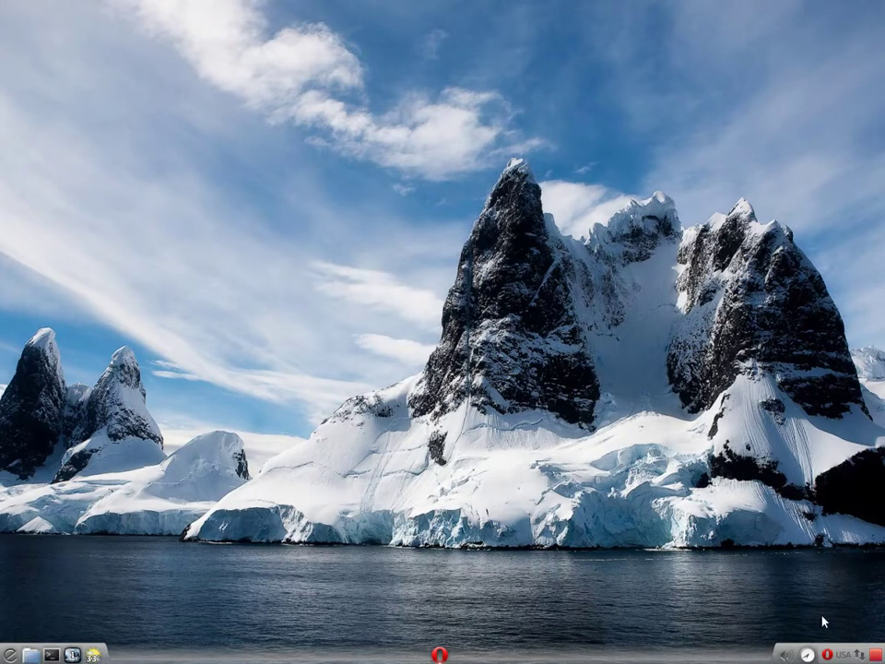